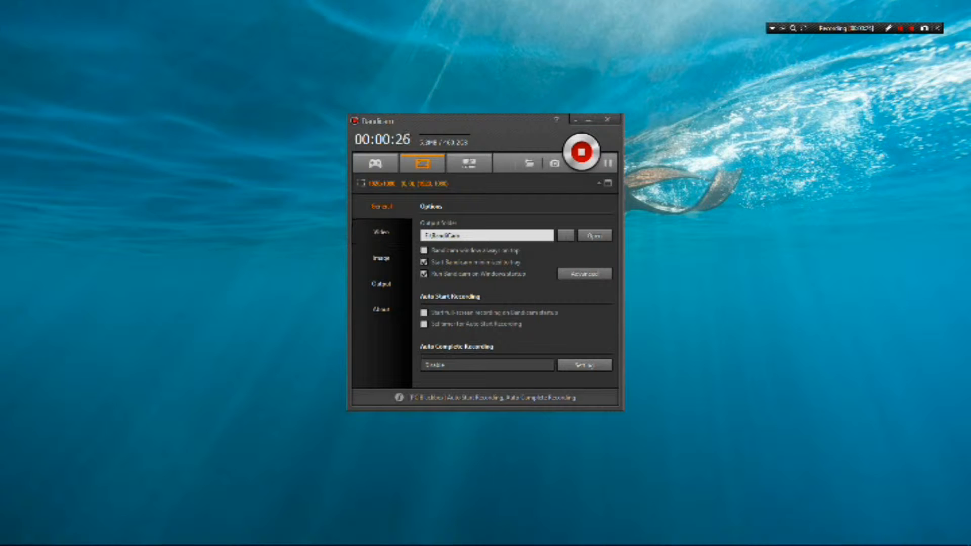
- Review the output folder and the general and output pages of the advanced options, and accept them
drag(461, 235, 423, 235)
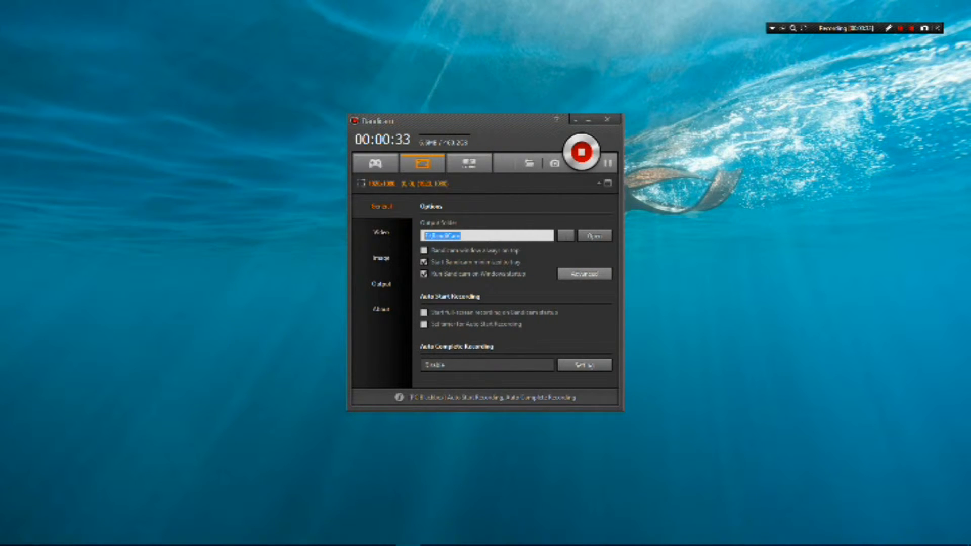
click(584, 273)
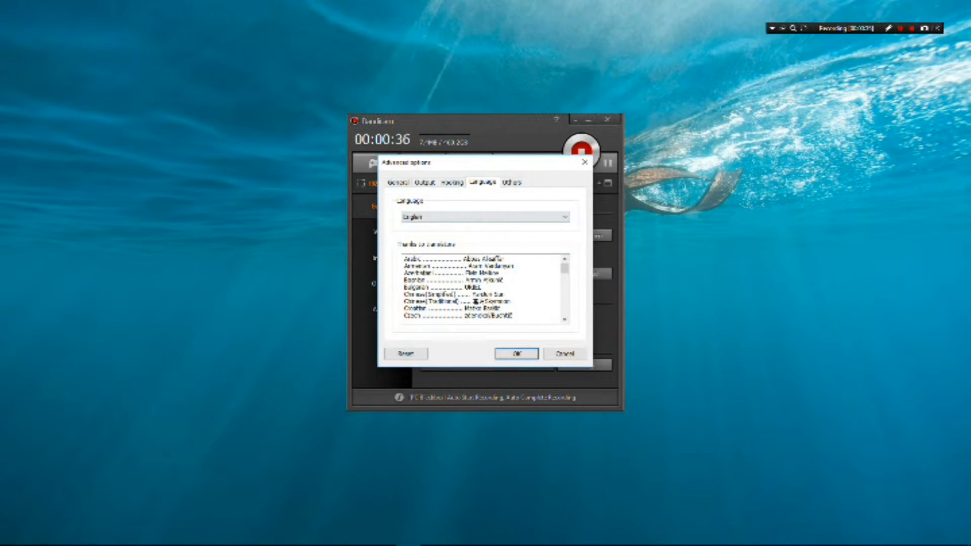
click(398, 182)
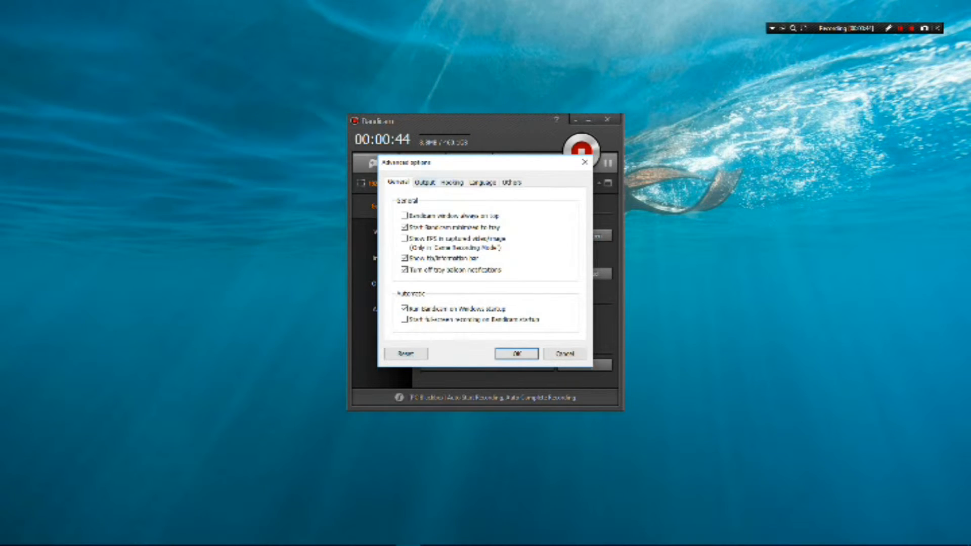
click(424, 182)
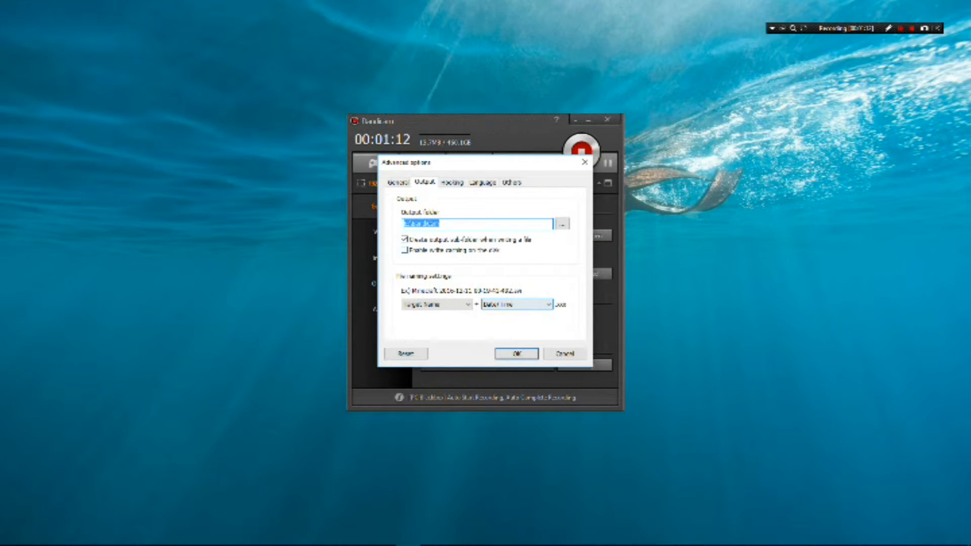
key(Return)
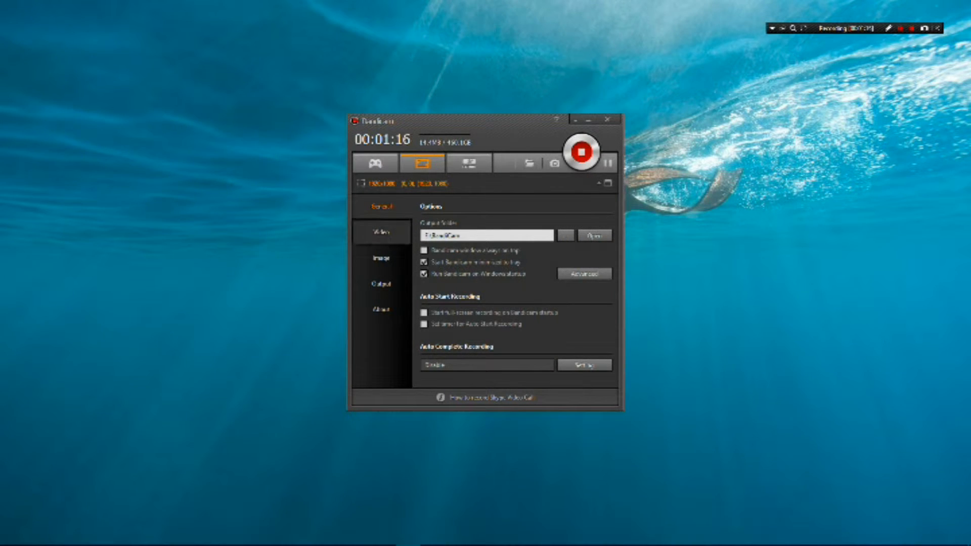
- Set the video Record/Stop hotkey to F12
click(382, 232)
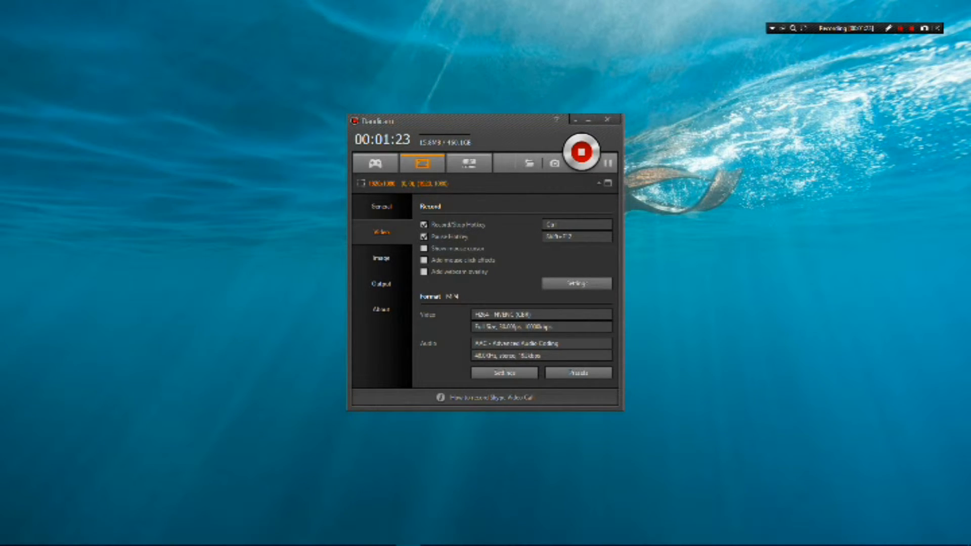
click(577, 224)
key(F12)
- Open the video format settings, place them beside the main window, and examine the available frame rates and video codecs
click(504, 372)
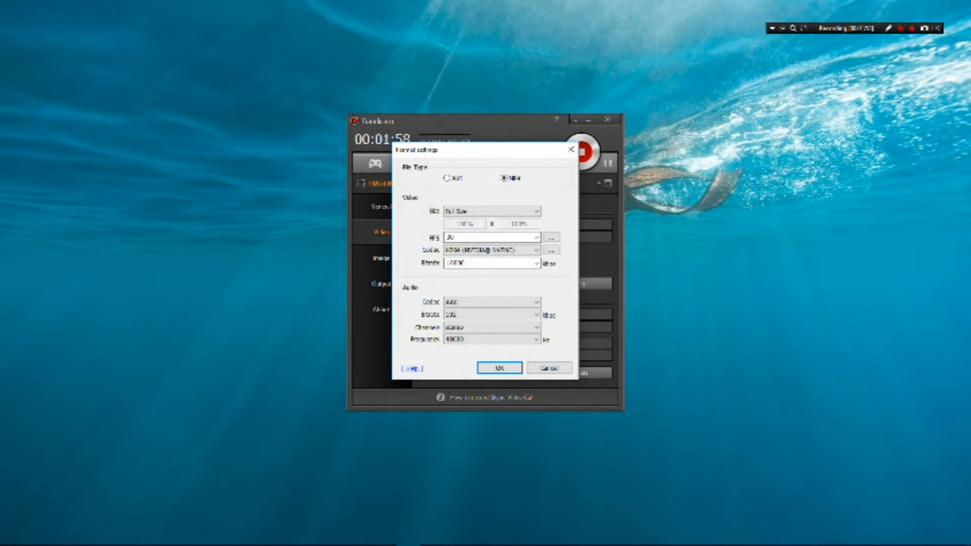
drag(486, 150, 724, 163)
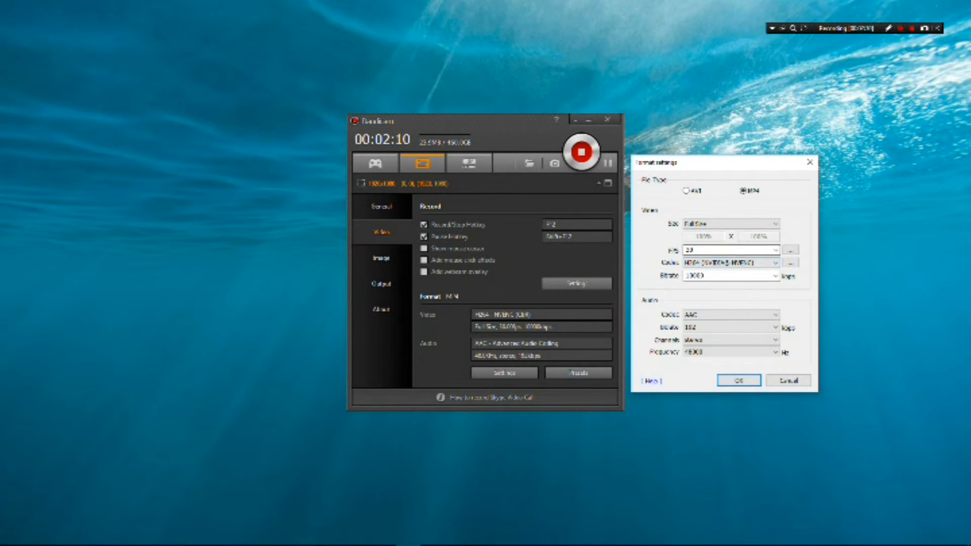
click(775, 251)
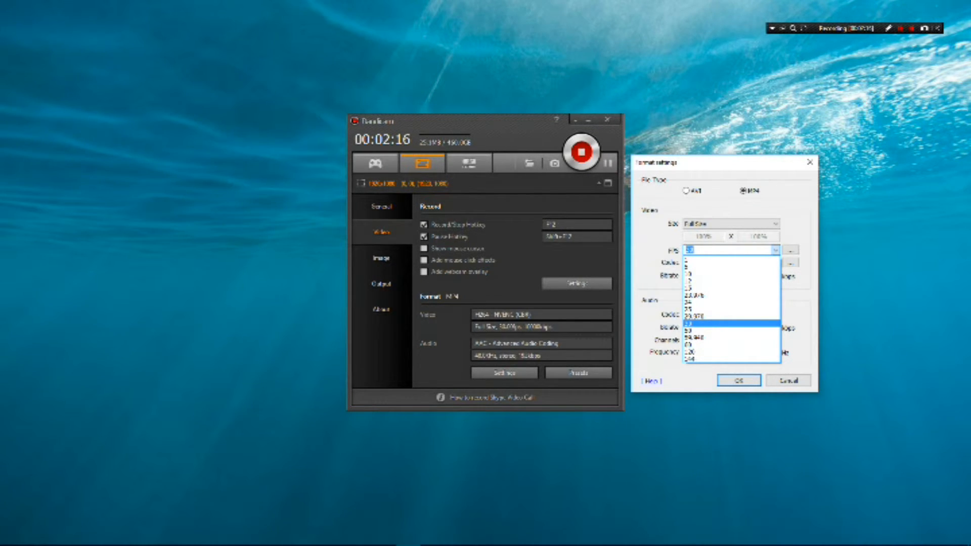
click(775, 251)
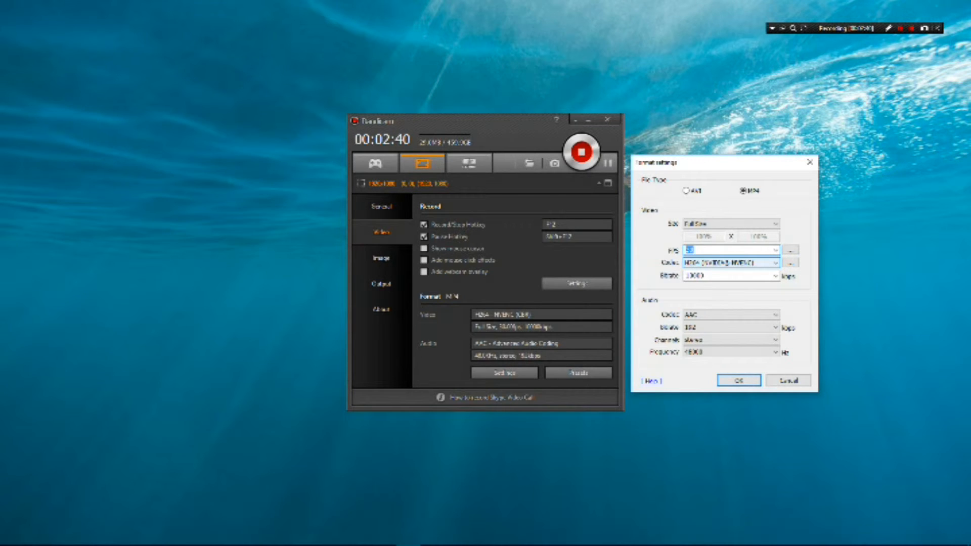
click(774, 263)
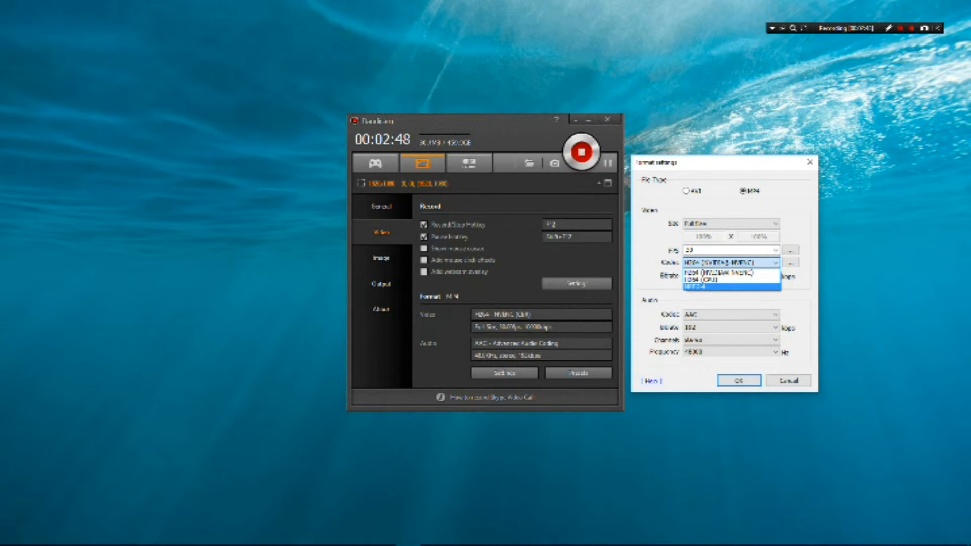
click(731, 263)
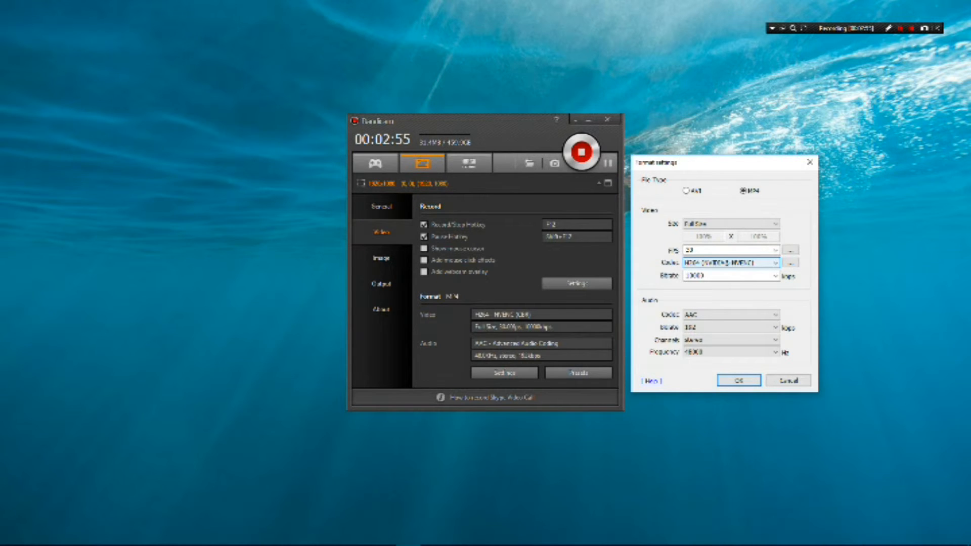
- Check the rate control options in the H264 (NVIDIA NVENC) codec settings and accept them
click(791, 263)
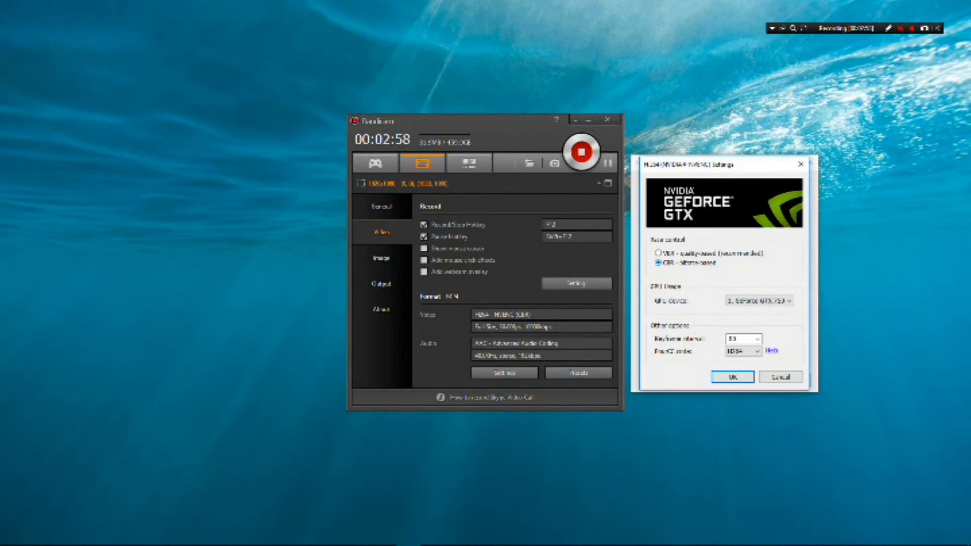
drag(713, 164, 538, 178)
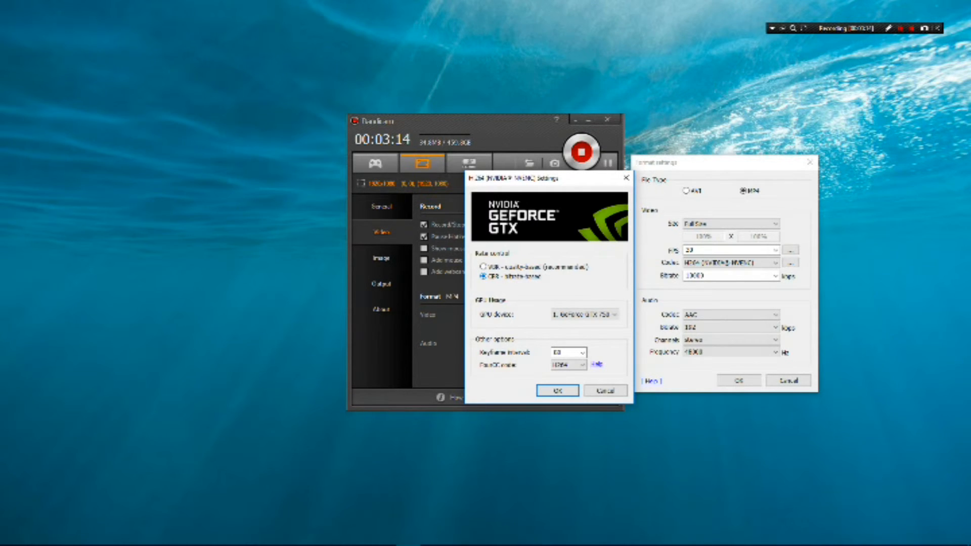
key(Return)
- Examine the frame rate mode choices in the FPS settings and accept them with Prefer CFR - Constant Frame Rate
key(shift+Tab)
key(Return)
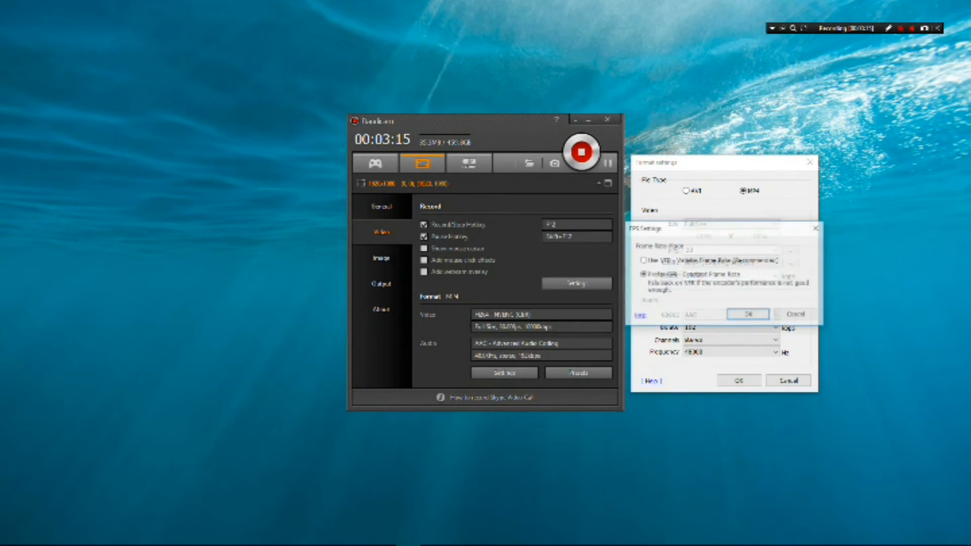
drag(637, 226, 547, 227)
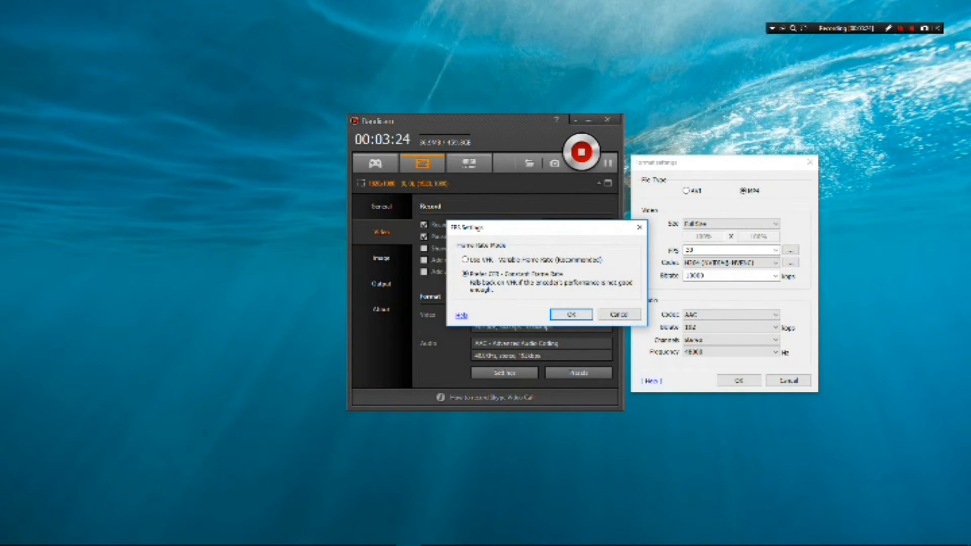
click(556, 314)
- Reopen the NVENC codec settings, review the rate control, GPU device and keyframe interval, and accept them
click(790, 263)
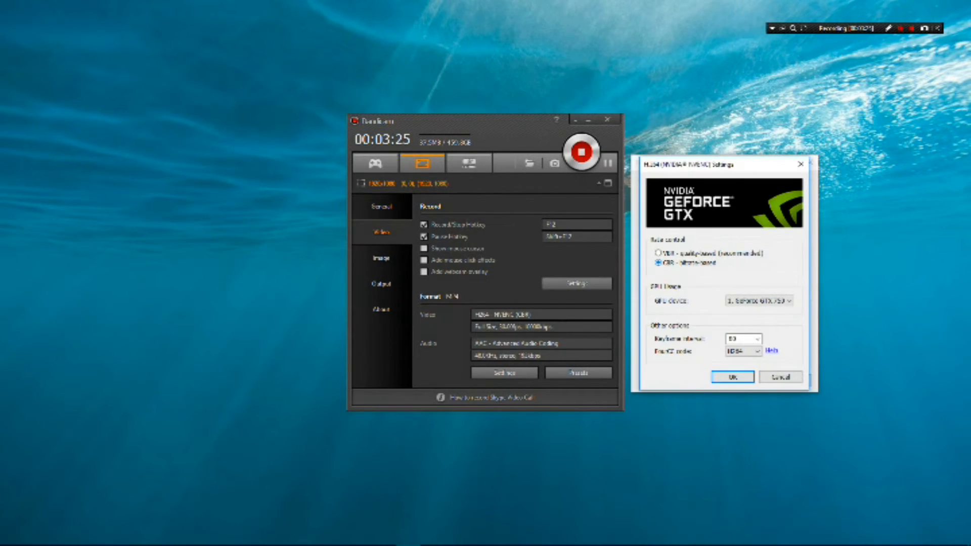
drag(744, 165, 559, 165)
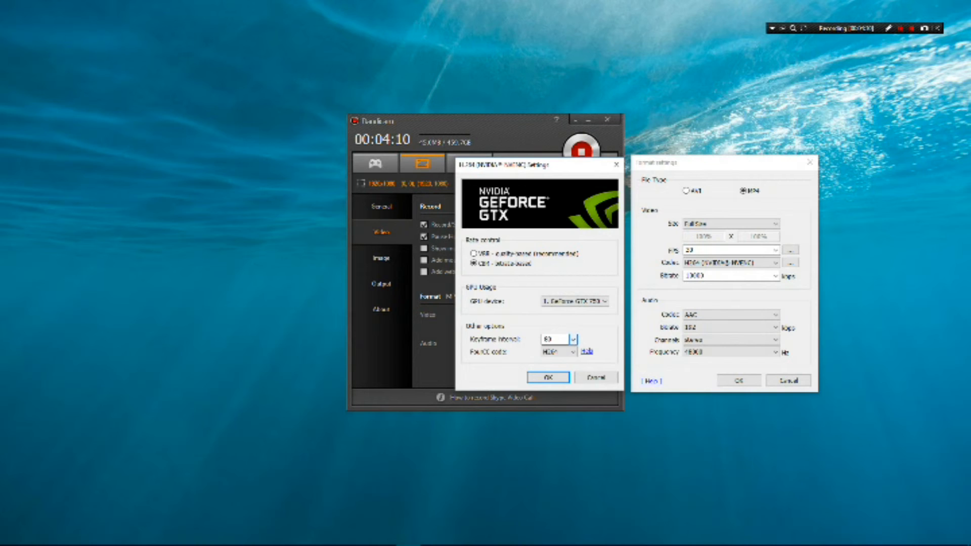
click(548, 377)
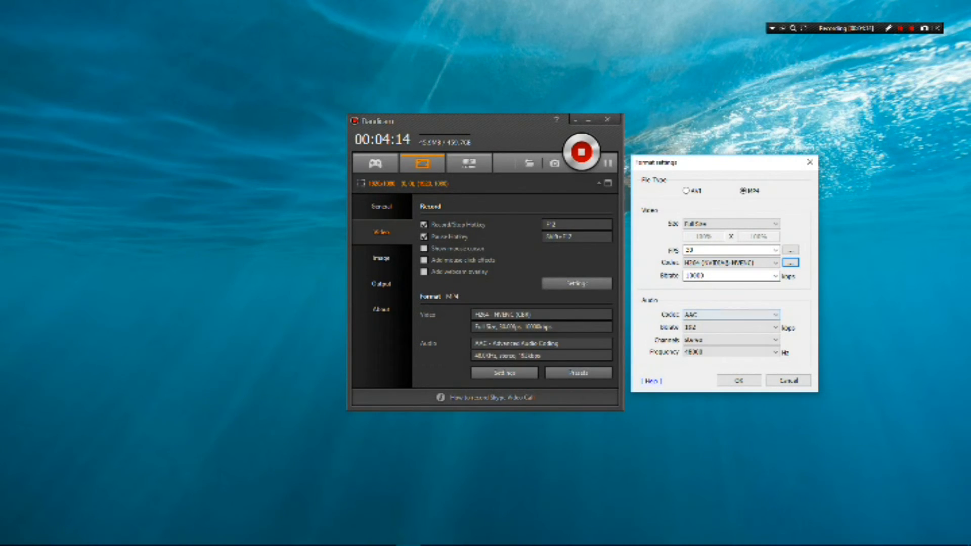
- Go through the audio codec, bitrate, channel and frequency choices, picking AAC, 192 kbps, stereo and 48000 Hz, and cancel the format settings
click(730, 314)
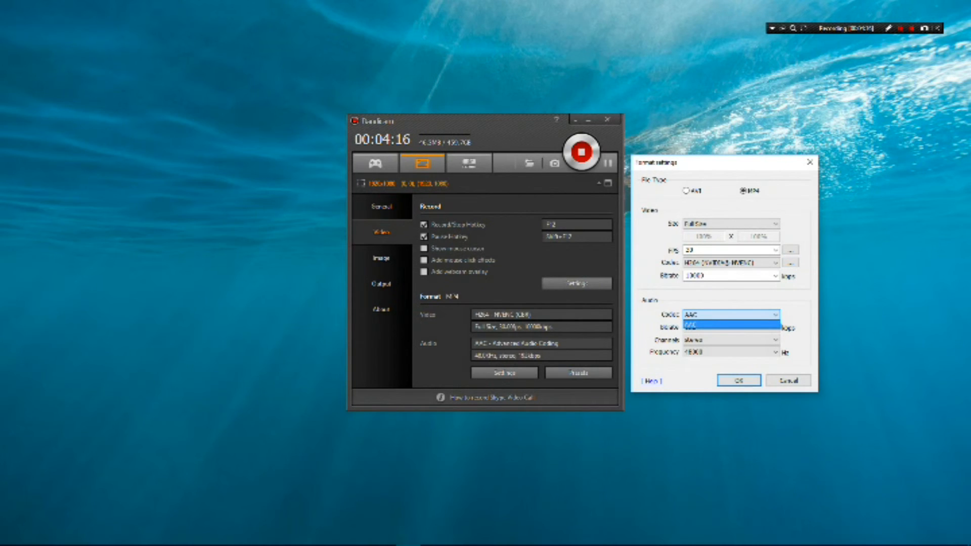
click(731, 325)
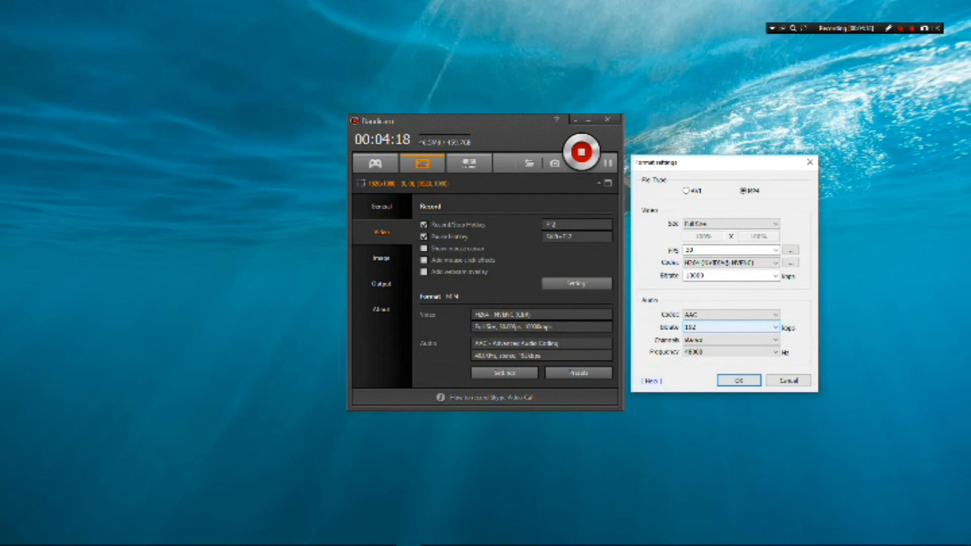
click(731, 327)
click(730, 357)
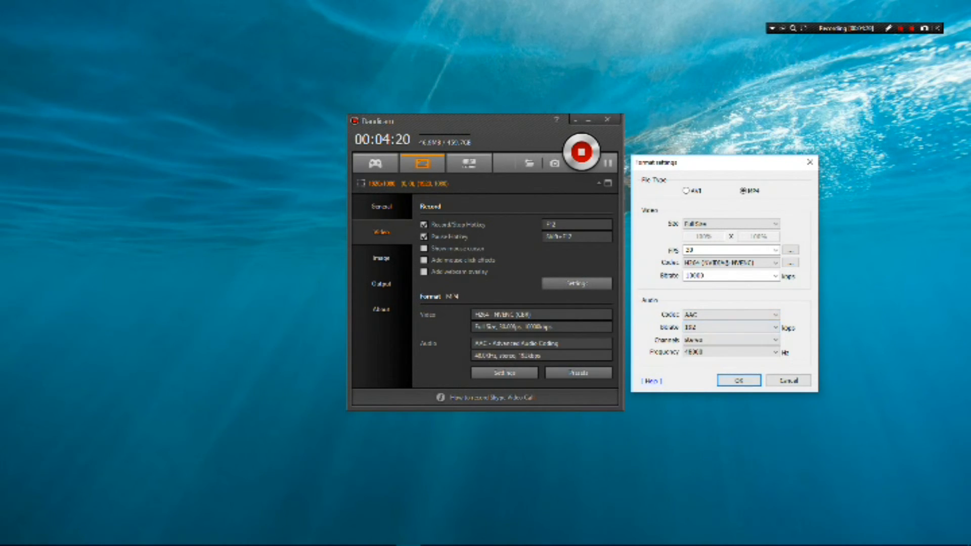
click(731, 340)
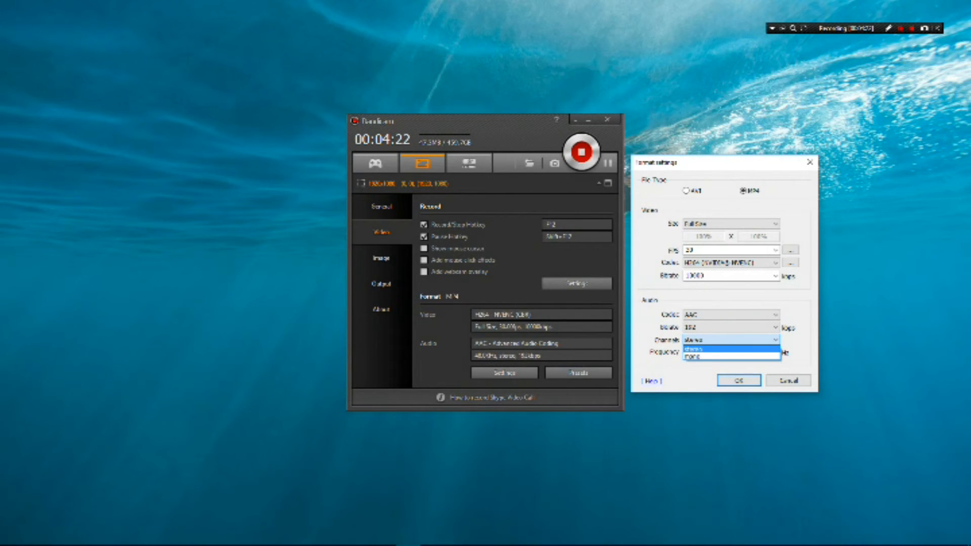
click(731, 348)
click(731, 352)
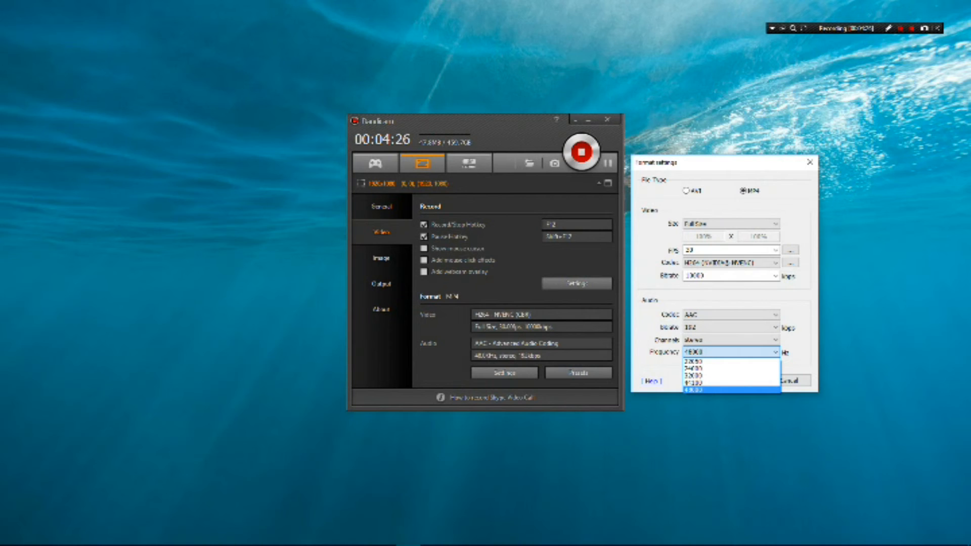
click(731, 390)
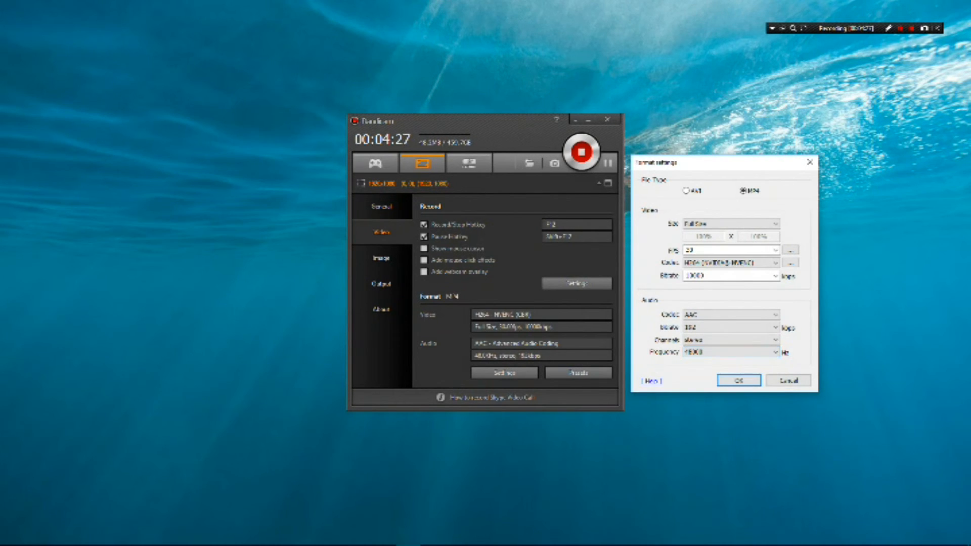
click(789, 380)
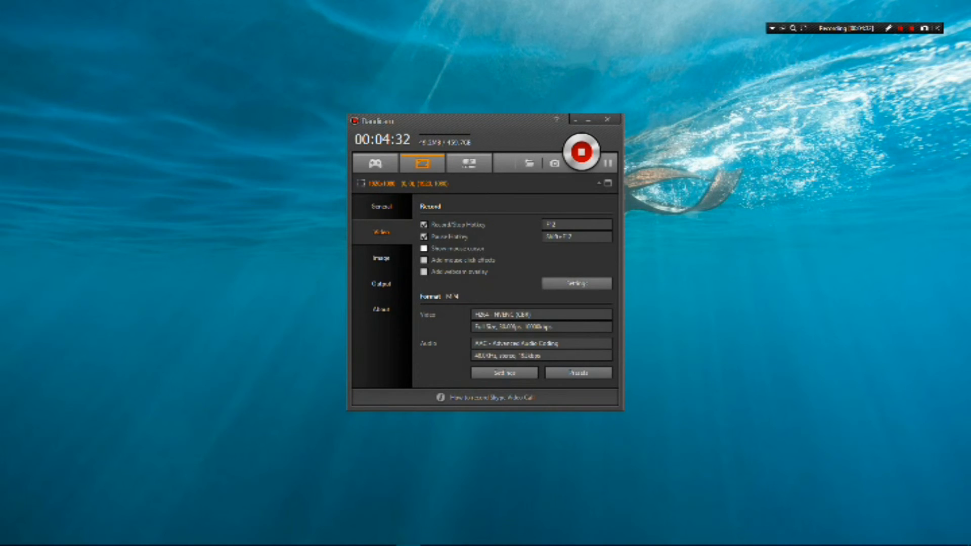
- Look over the image capture settings and the list of recorded output videos
click(381, 258)
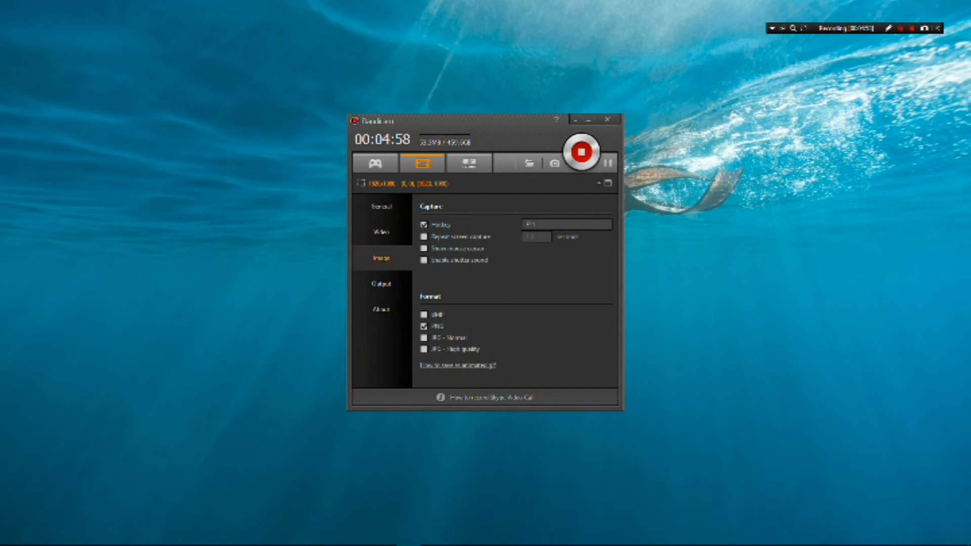
click(382, 284)
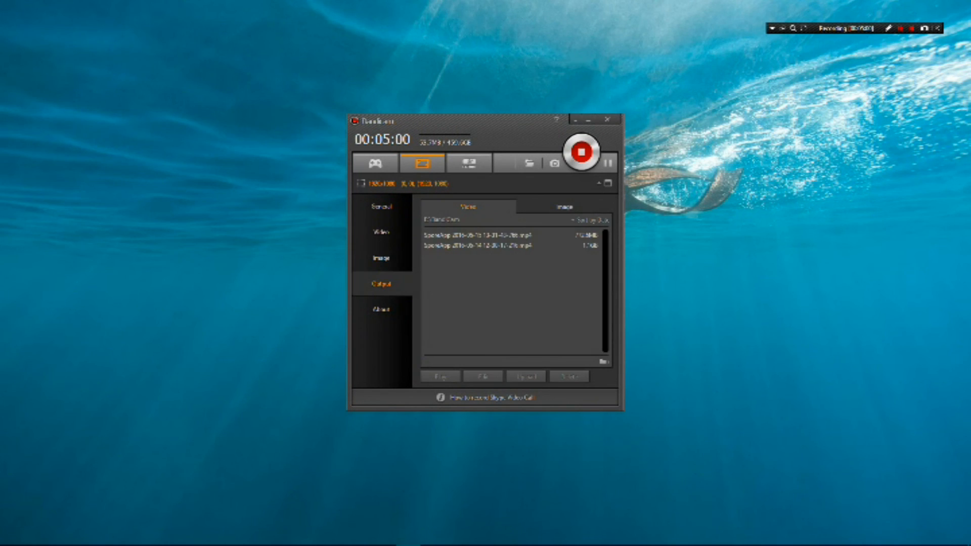